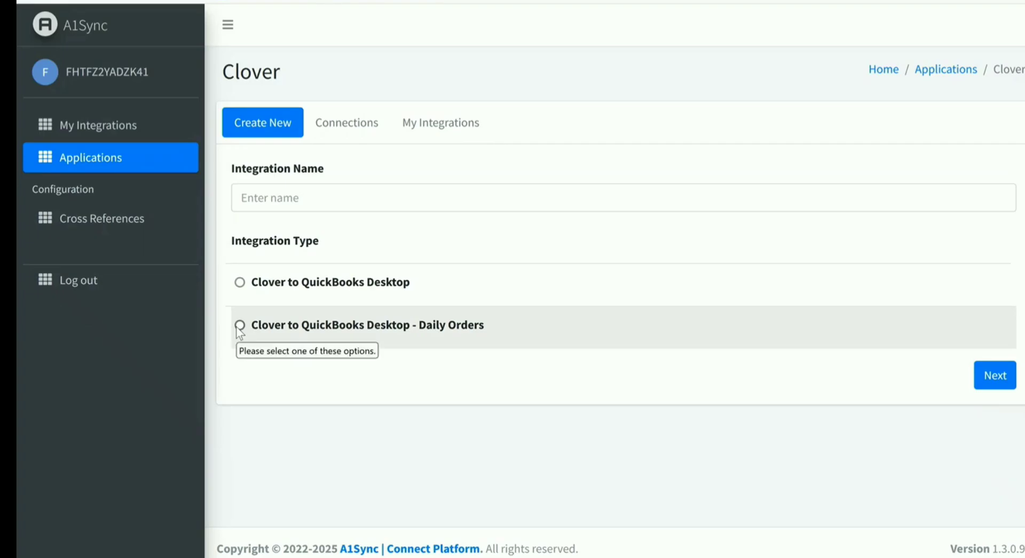
- Start a Clover to QuickBooks Desktop - Daily Orders integration and create its custom QuickBooks Desktop connection named QB-File-Company-Name
{"action": "left_click", "coordinate": [239, 326]}
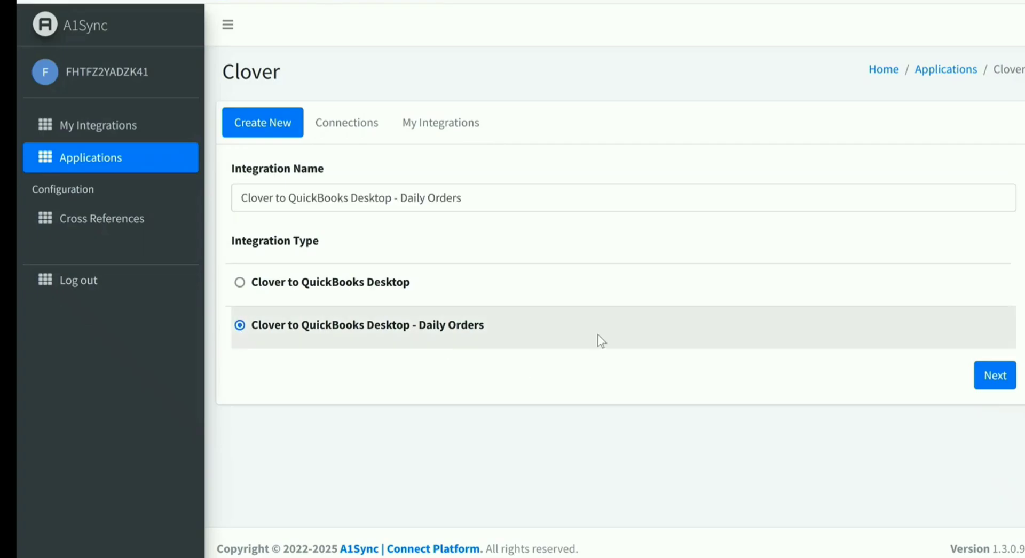
{"action": "left_click", "coordinate": [985, 377]}
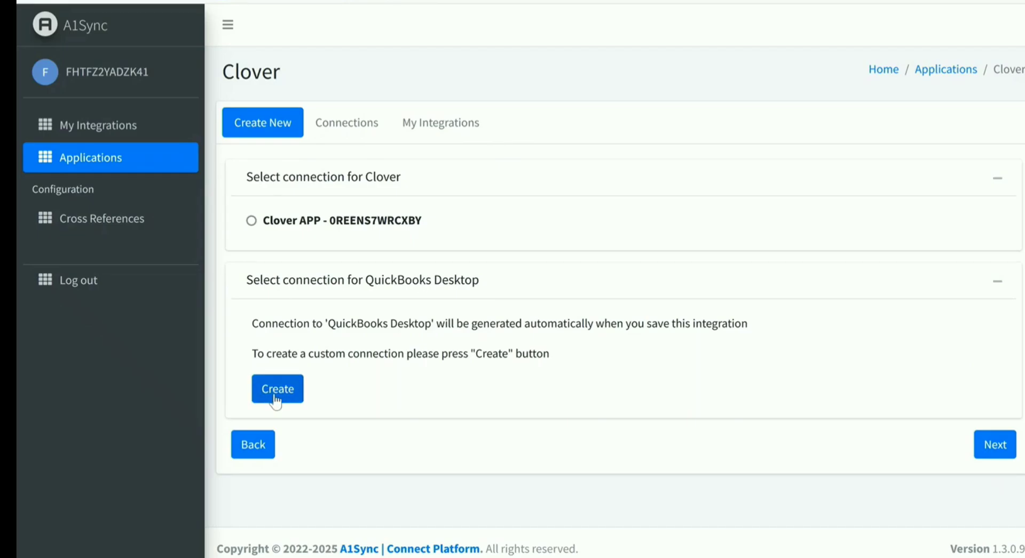
{"action": "left_click", "coordinate": [276, 400]}
{"action": "left_click", "coordinate": [352, 352]}
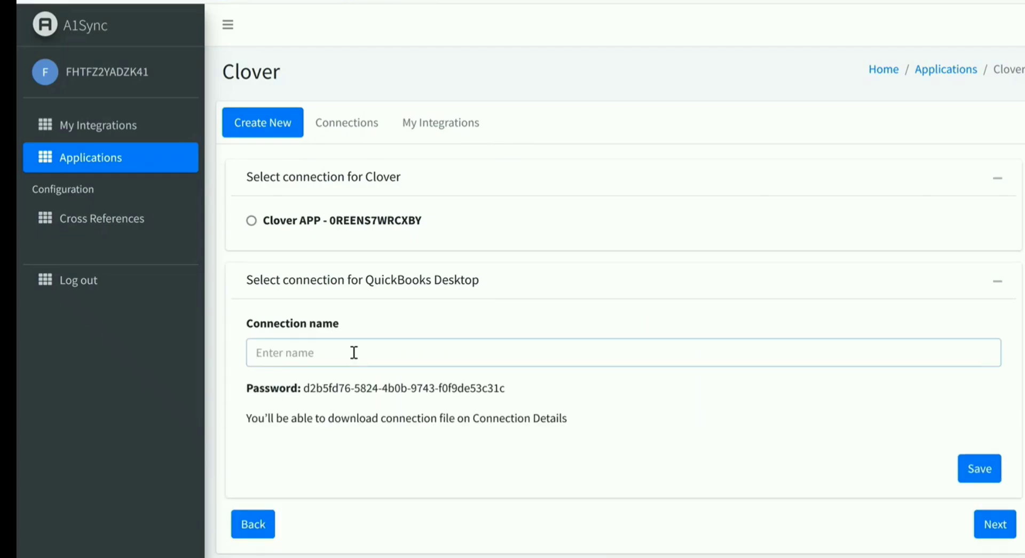
{"action": "type", "text": "QB-File-Company"}
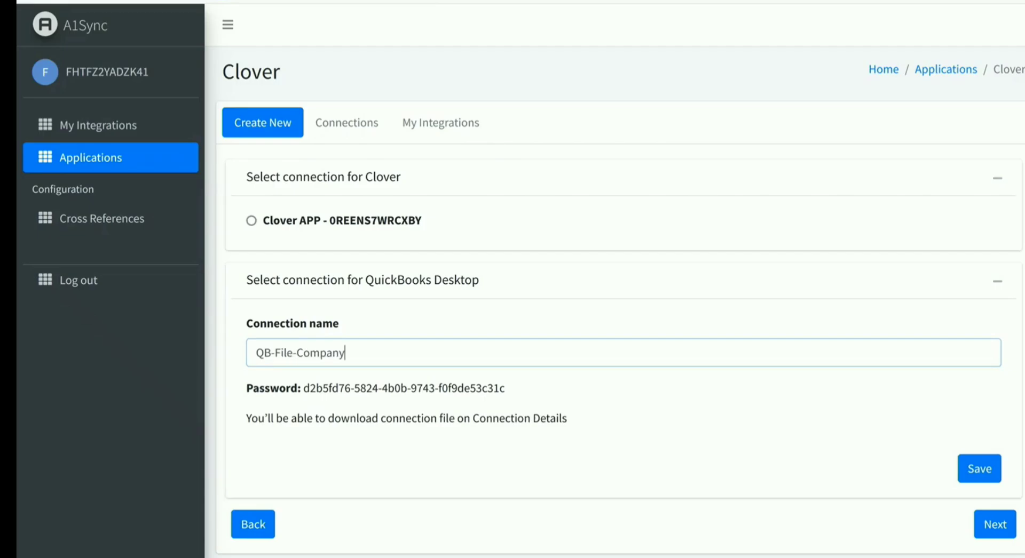
{"action": "type", "text": "-Name"}
{"action": "left_click", "coordinate": [967, 472]}
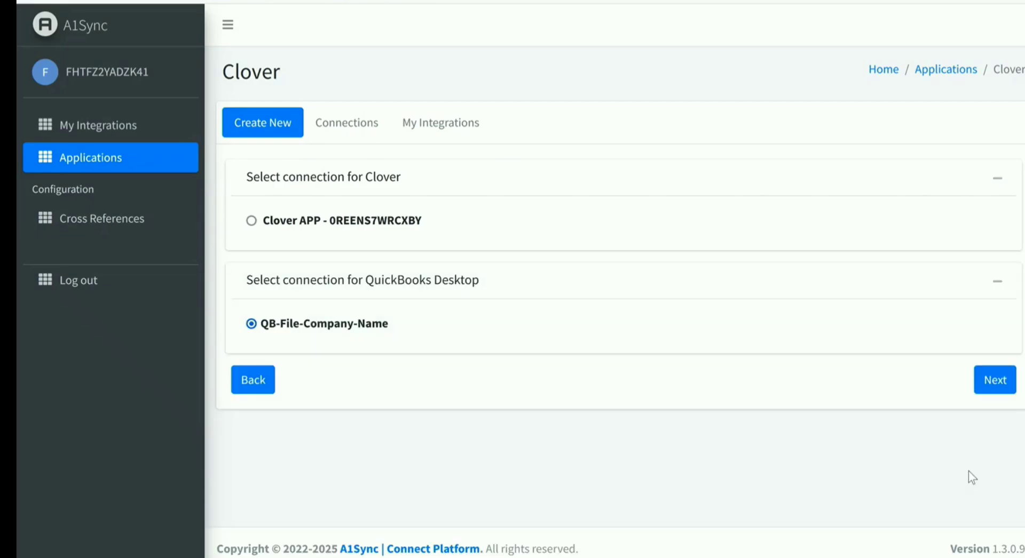
- Choose the existing Clover APP connection for the Clover side and save the integration
{"action": "left_click", "coordinate": [385, 219]}
{"action": "left_click", "coordinate": [996, 378]}
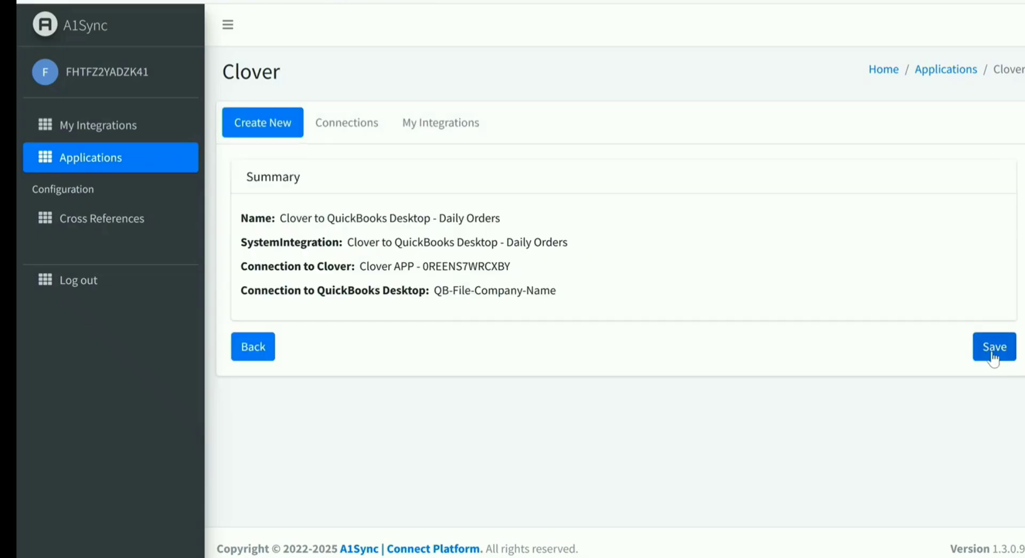
{"action": "left_click", "coordinate": [992, 356]}
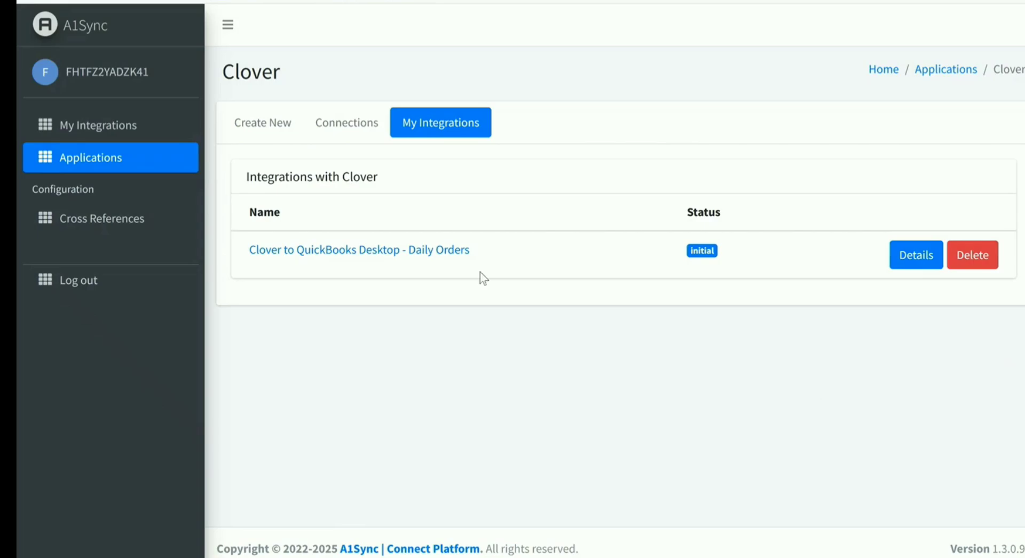
- Open the QB-File-Company-Name connection of the QuickBooks Desktop application and download its web connector file
{"action": "left_click", "coordinate": [87, 159]}
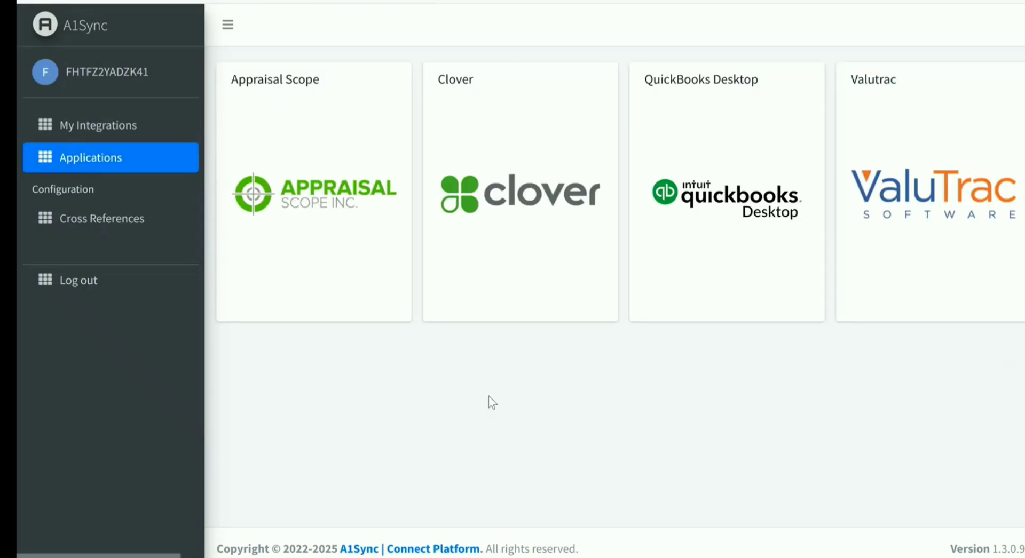
{"action": "left_click", "coordinate": [764, 179]}
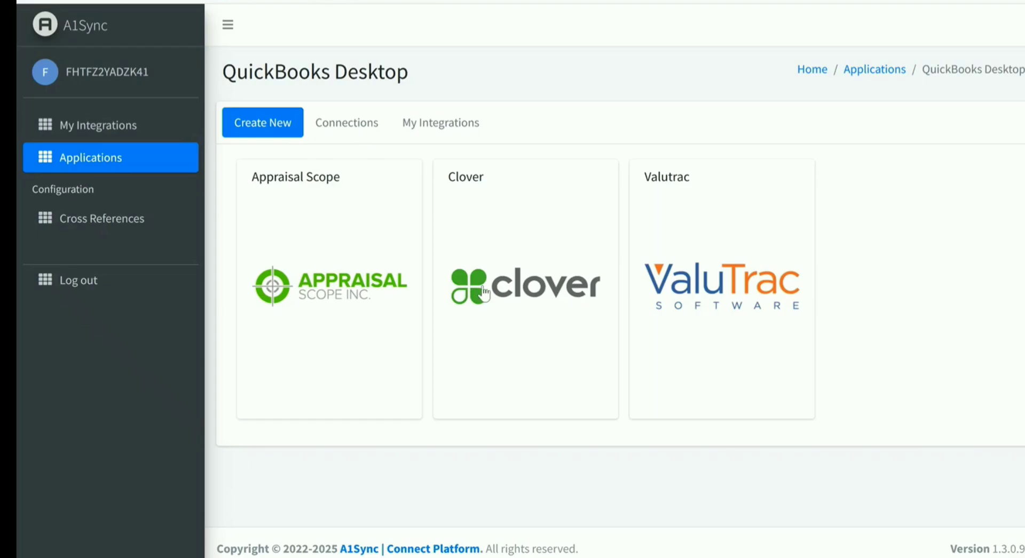
{"action": "left_click", "coordinate": [360, 130]}
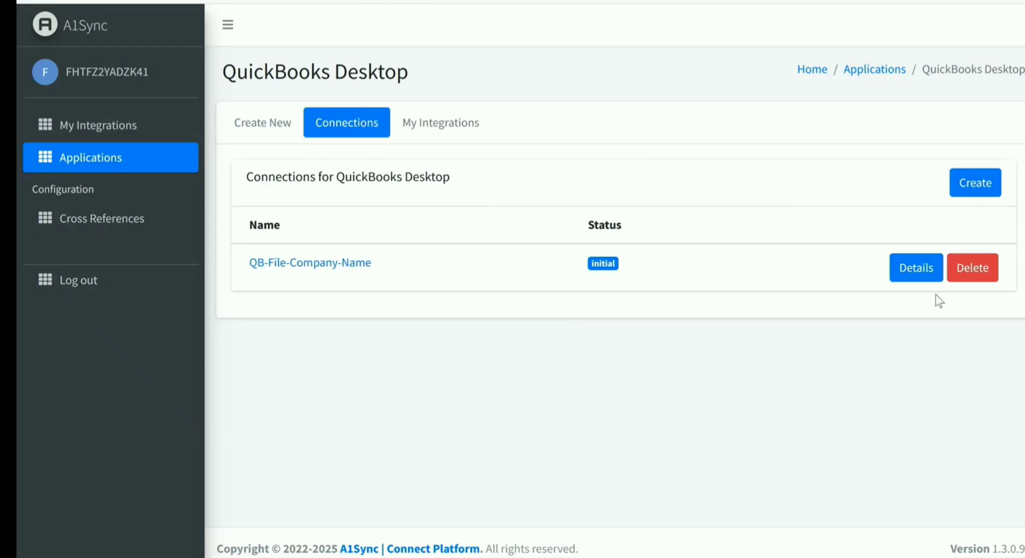
{"action": "left_click", "coordinate": [314, 263]}
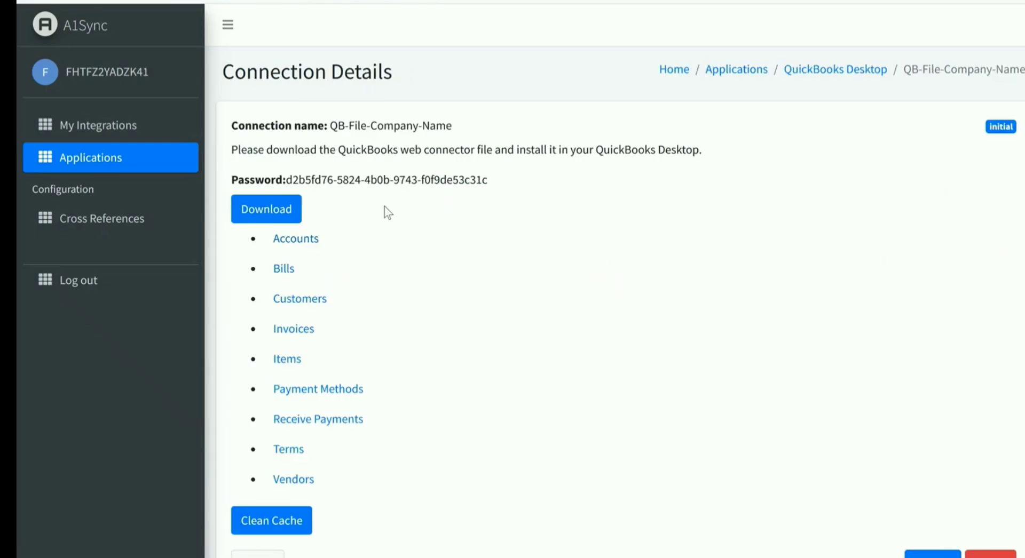
{"action": "left_click", "coordinate": [269, 215]}
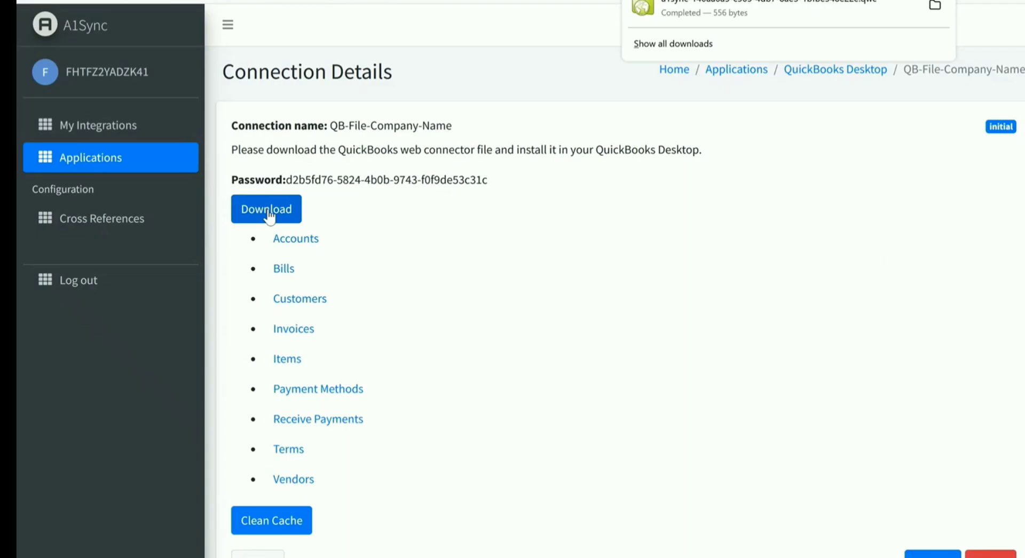
- Select the connection's password on the connection details page for copying
{"action": "triple_click", "coordinate": [366, 184]}
{"action": "left_click", "coordinate": [508, 212]}
{"action": "left_click_drag", "start_coordinate": [512, 184], "coordinate": [324, 180]}
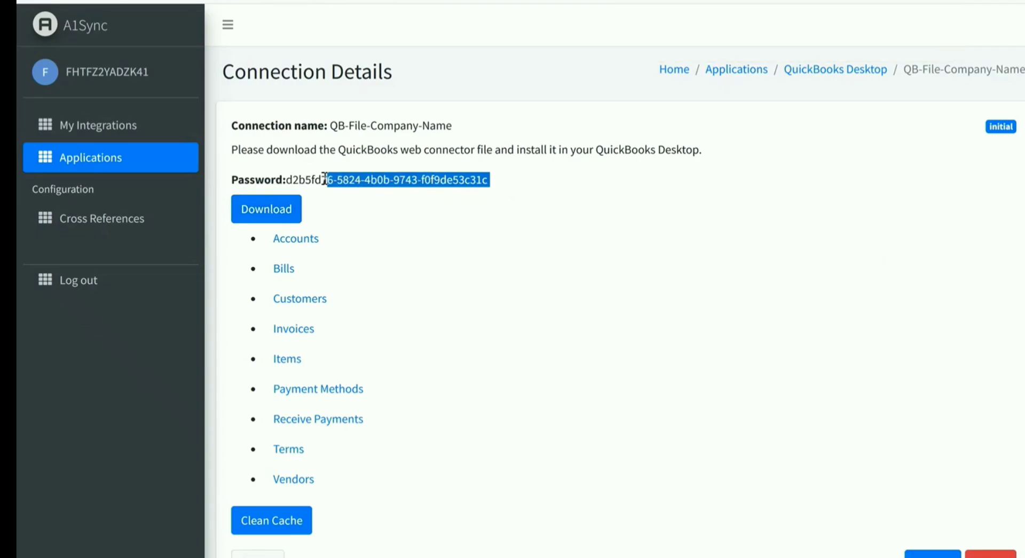
- Switch to QuickBooks Pro Plus 2024 and open the company file sample_product-based business.qbw
{"action": "key", "text": "super"}
{"action": "type", "text": "qui"}
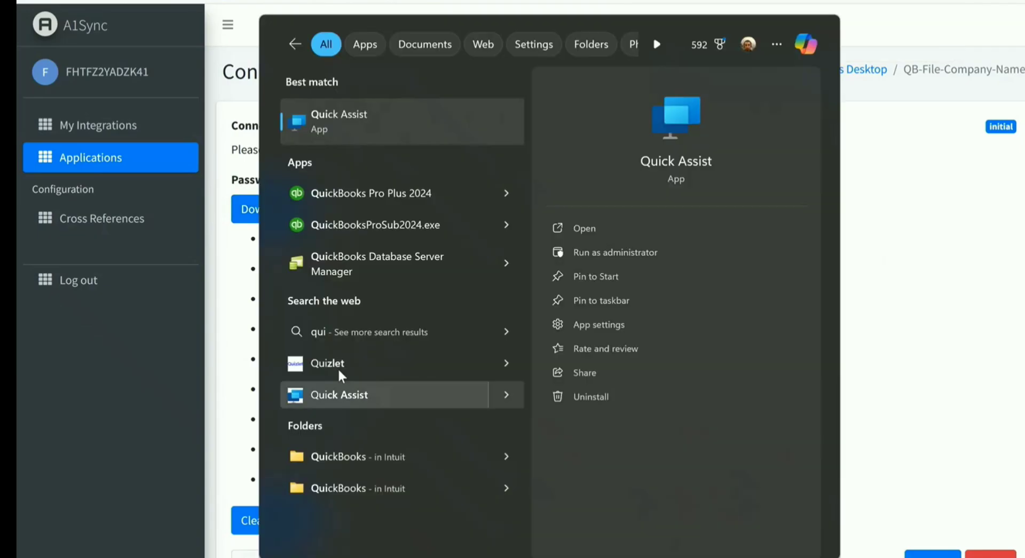
{"action": "left_click", "coordinate": [355, 202]}
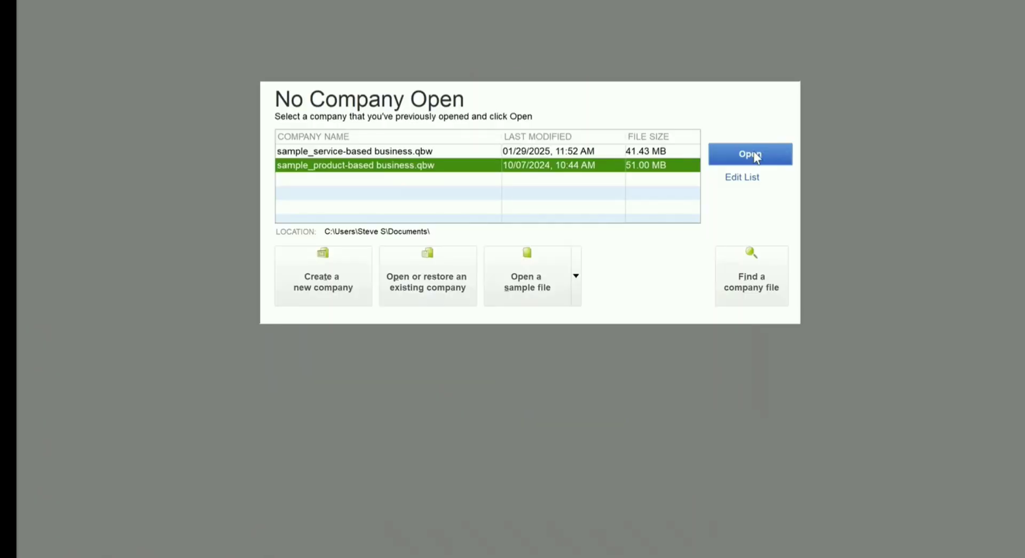
{"action": "left_click", "coordinate": [754, 156]}
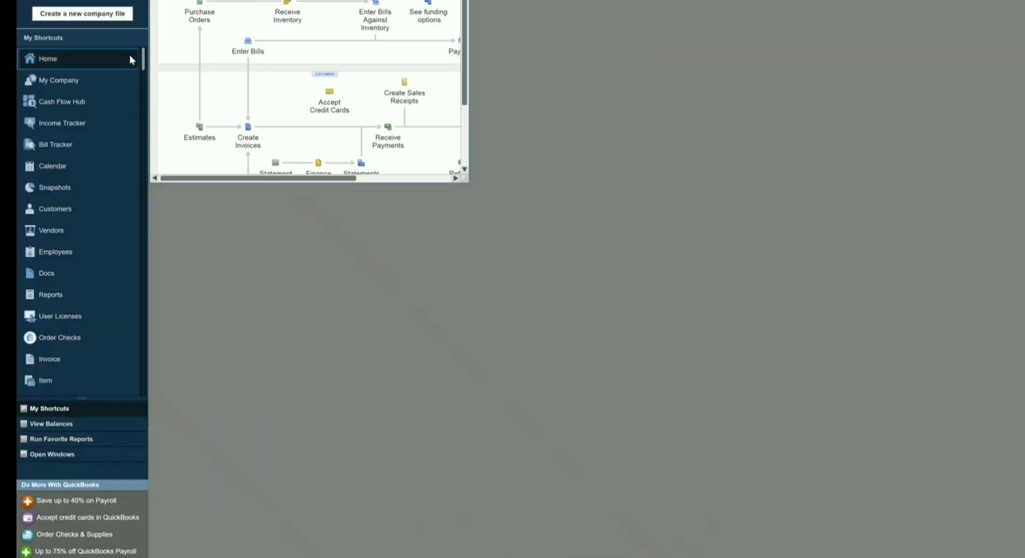
- Add the downloaded a1sync .qwc file as an application in QuickBooks Web Connector and authorize the new web service
{"action": "left_click", "coordinate": [26, 0]}
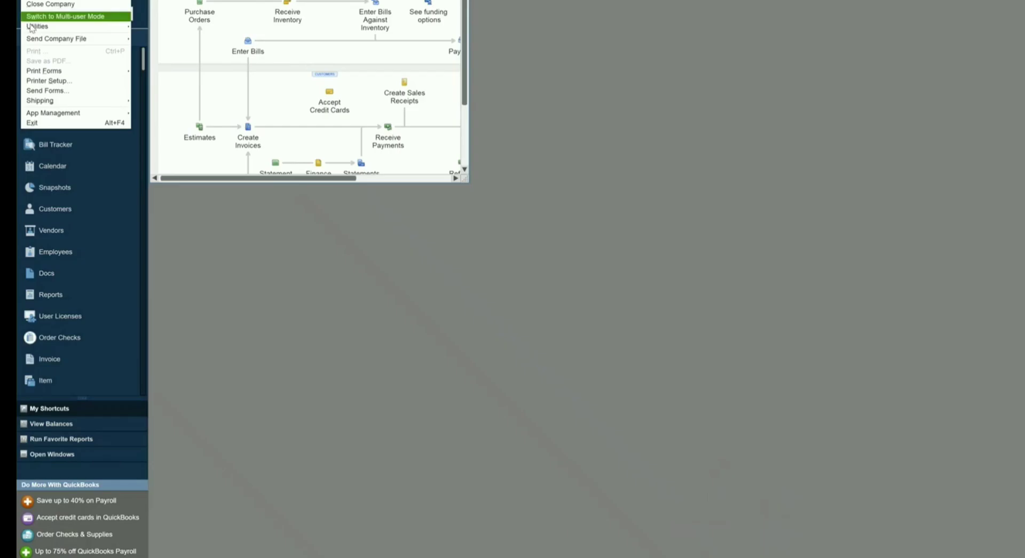
{"action": "mouse_move", "coordinate": [29, 114]}
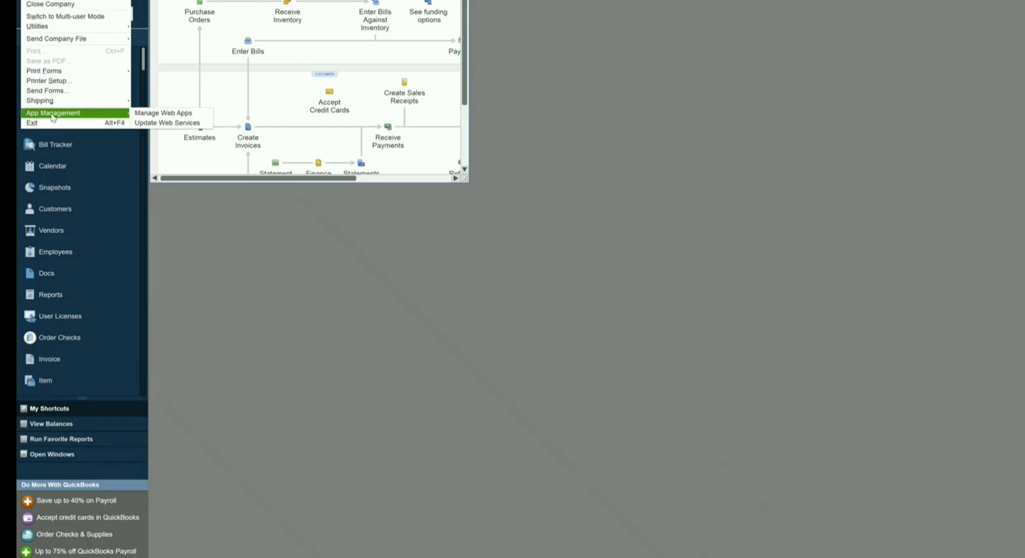
{"action": "left_click", "coordinate": [146, 126]}
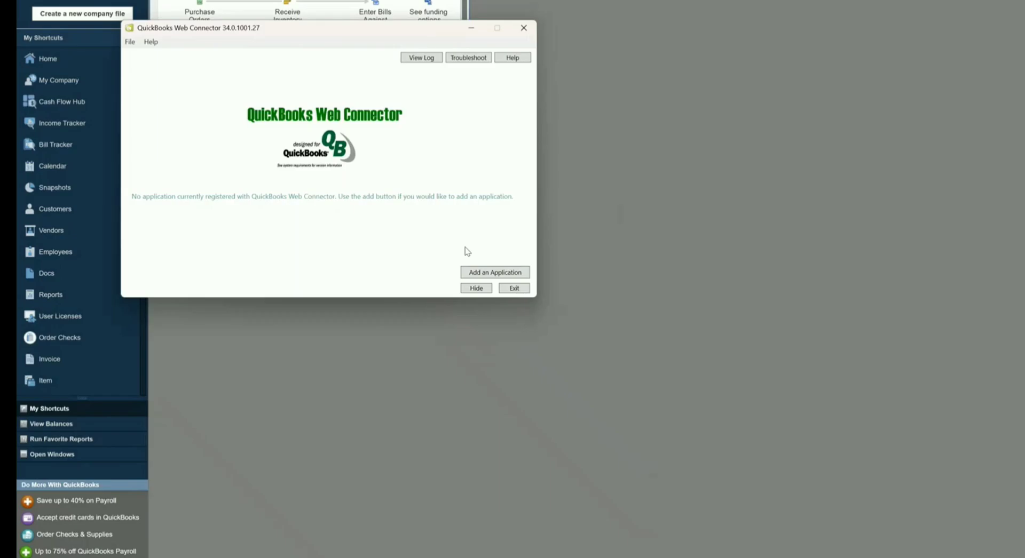
{"action": "left_click", "coordinate": [483, 273]}
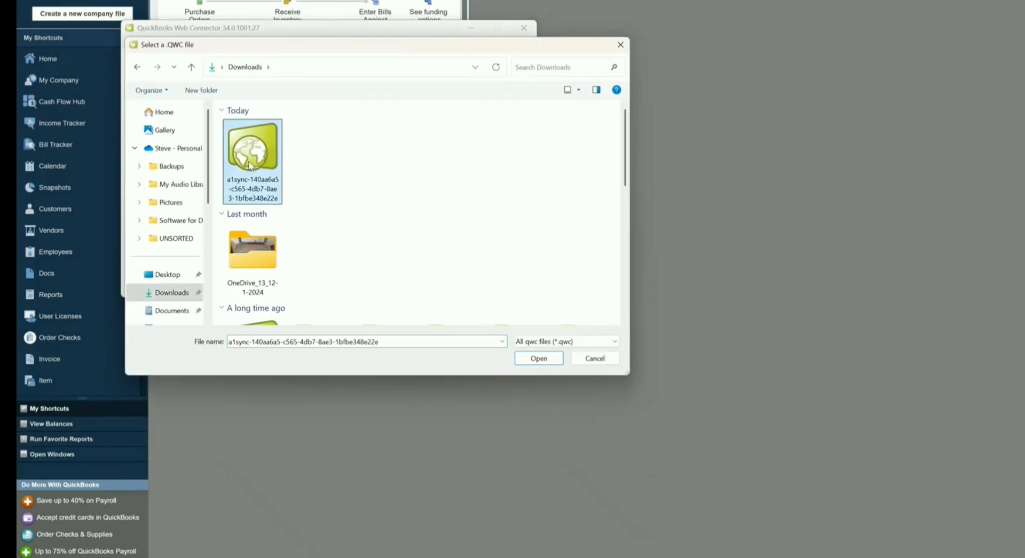
{"action": "left_click", "coordinate": [539, 358]}
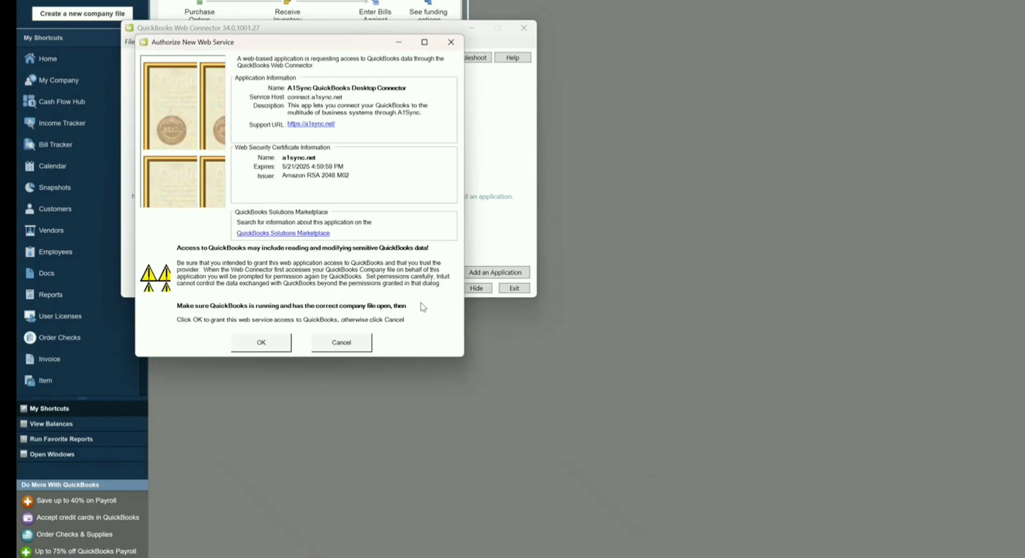
{"action": "left_click", "coordinate": [253, 343]}
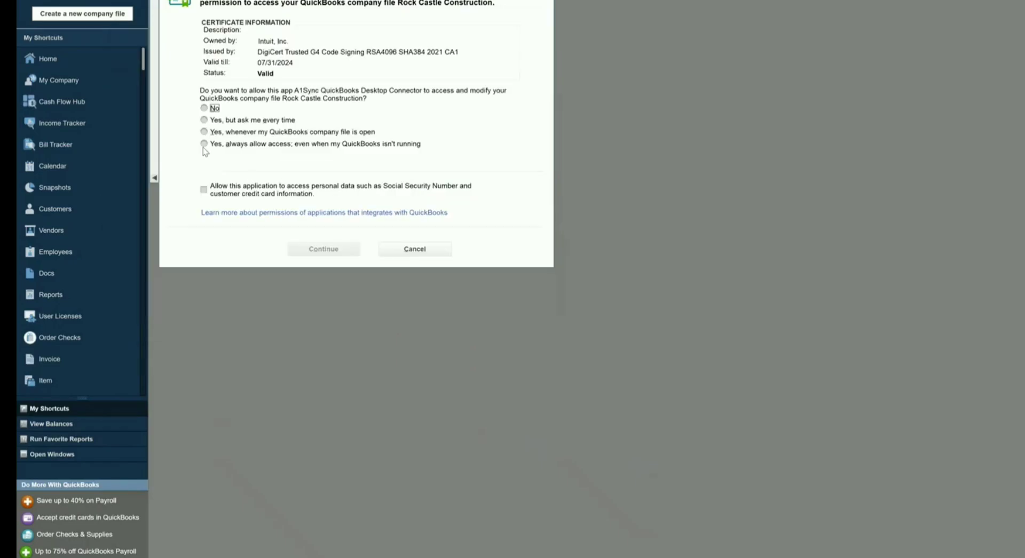
- Always allow the A1Sync connector access, even when QuickBooks isn't running, include personal data, and confirm the permissions
{"action": "left_click", "coordinate": [204, 144]}
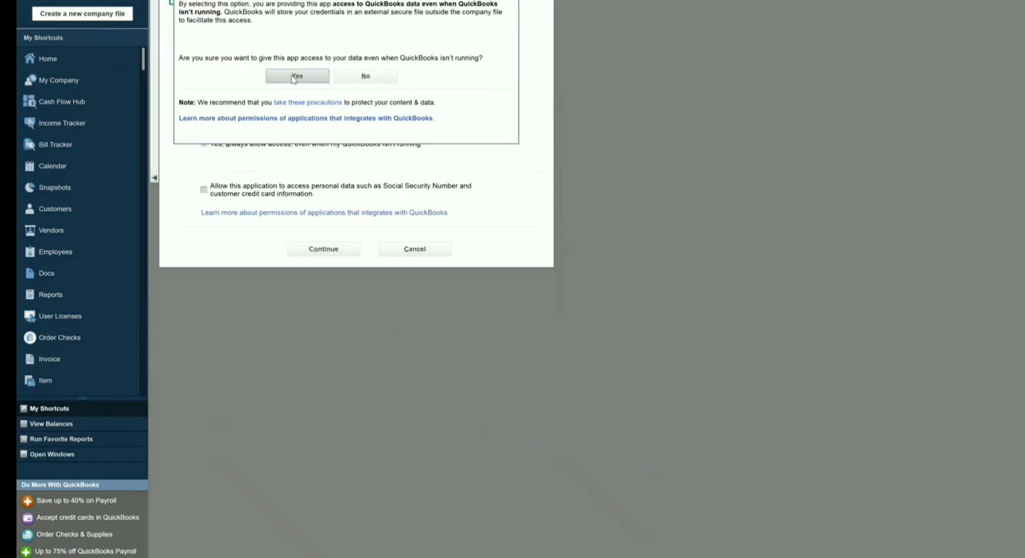
{"action": "left_click", "coordinate": [294, 77]}
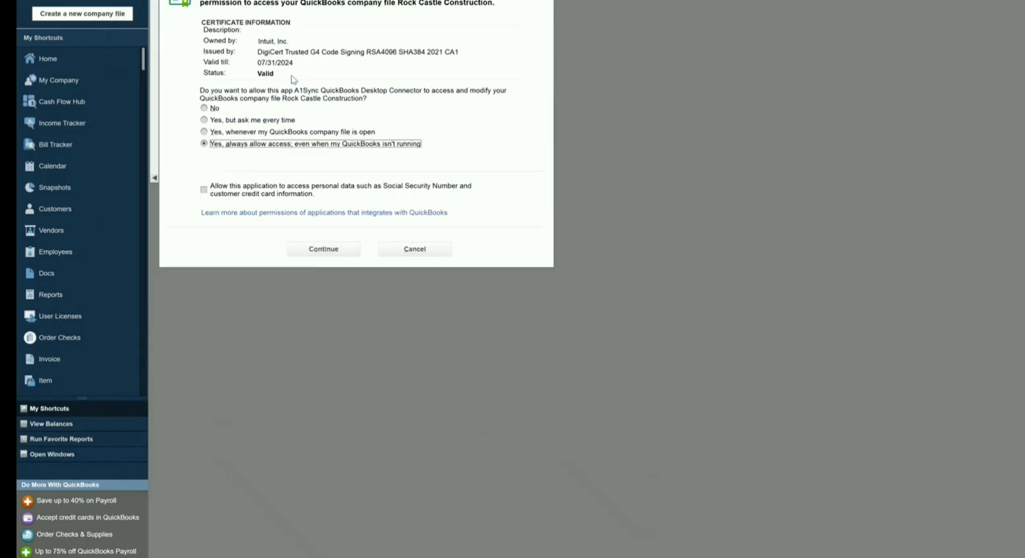
{"action": "left_click", "coordinate": [204, 190]}
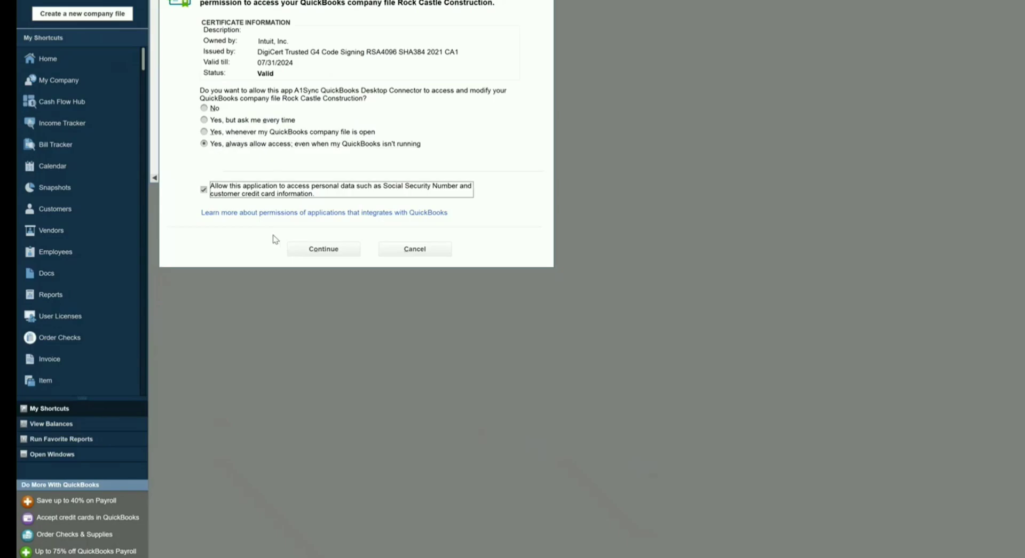
{"action": "left_click", "coordinate": [320, 249]}
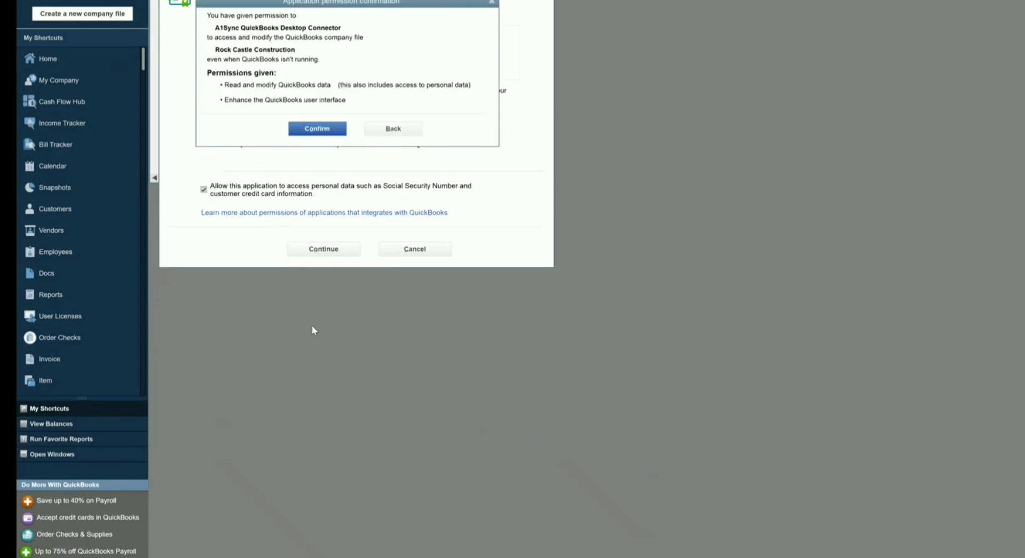
{"action": "left_click", "coordinate": [315, 130]}
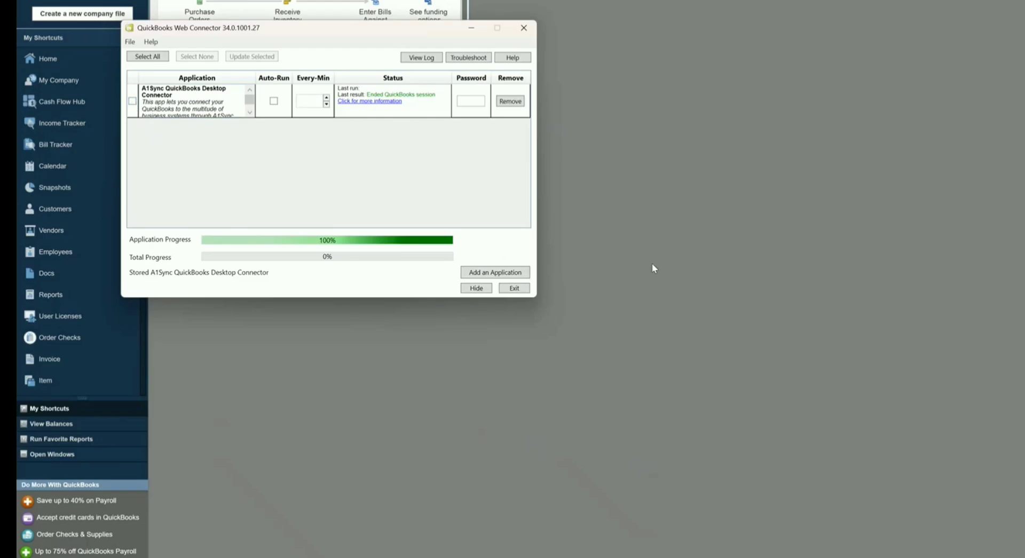
- Switch back to the A1Sync page in the browser and copy the whole connection password
{"action": "mouse_move", "coordinate": [678, 555]}
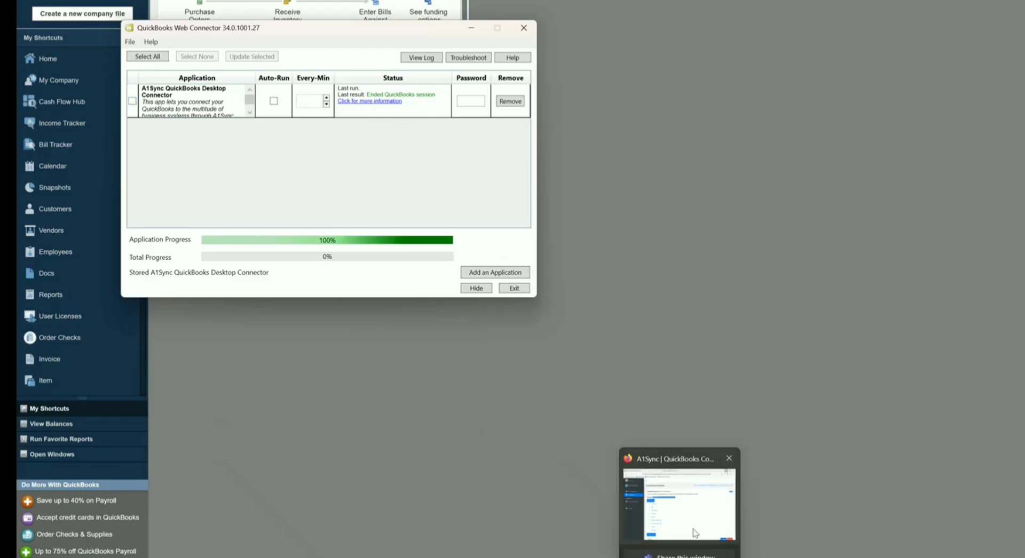
{"action": "left_click", "coordinate": [679, 502]}
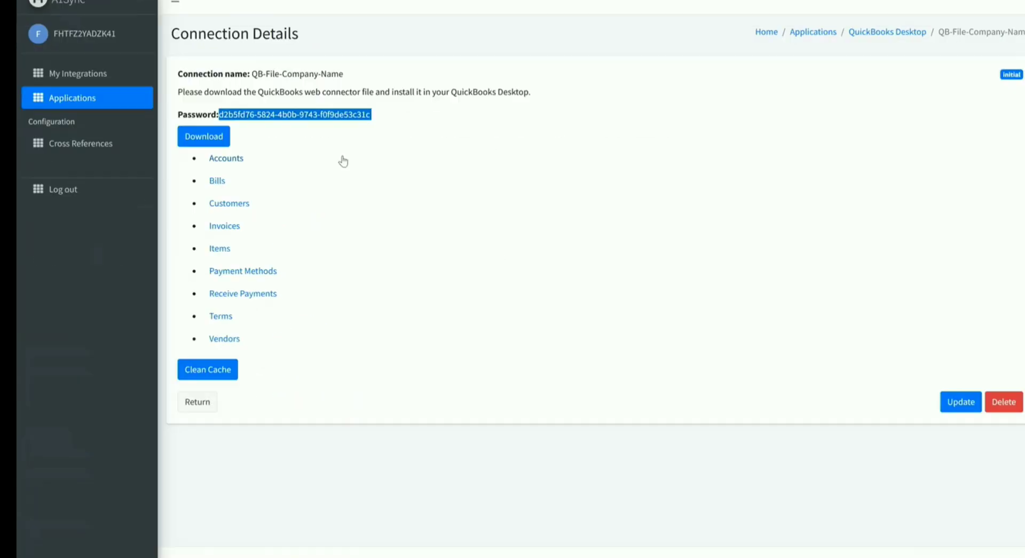
{"action": "left_click", "coordinate": [317, 114]}
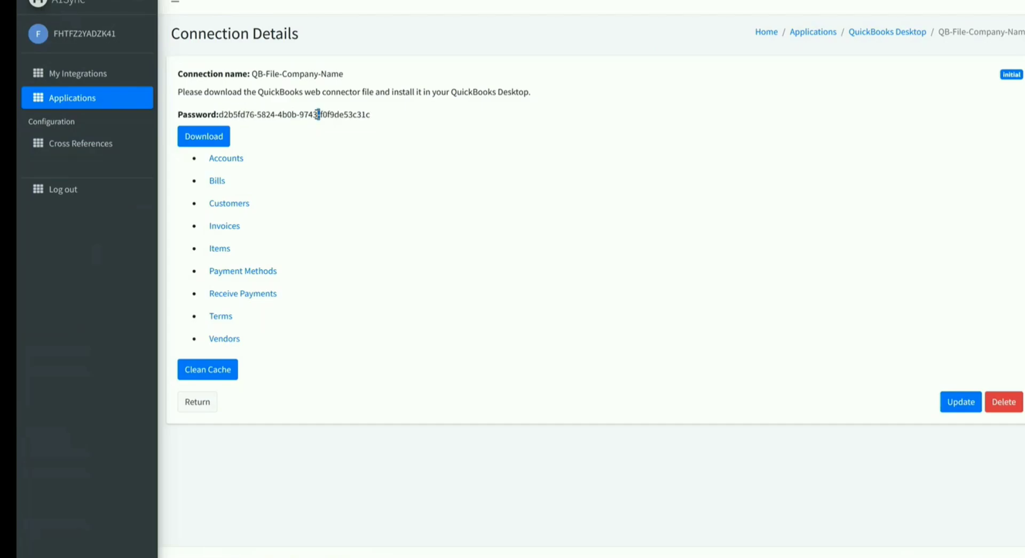
{"action": "left_click_drag", "start_coordinate": [220, 114], "coordinate": [372, 115]}
- Switch to QuickBooks Web Connector, paste the connection password for the A1Sync QuickBooks Desktop Connector, and save it
{"action": "mouse_move", "coordinate": [703, 555]}
{"action": "left_click", "coordinate": [699, 499]}
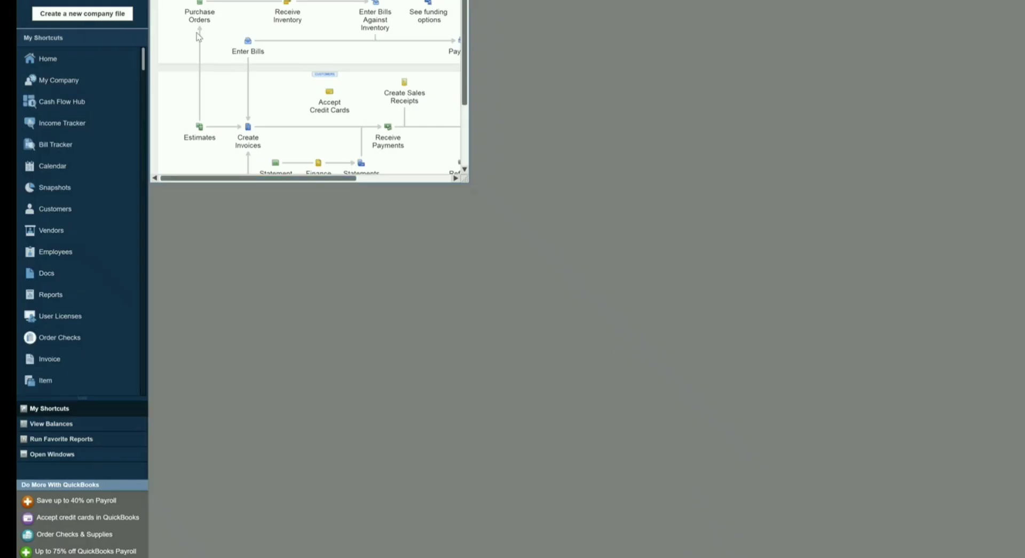
{"action": "mouse_move", "coordinate": [728, 555]}
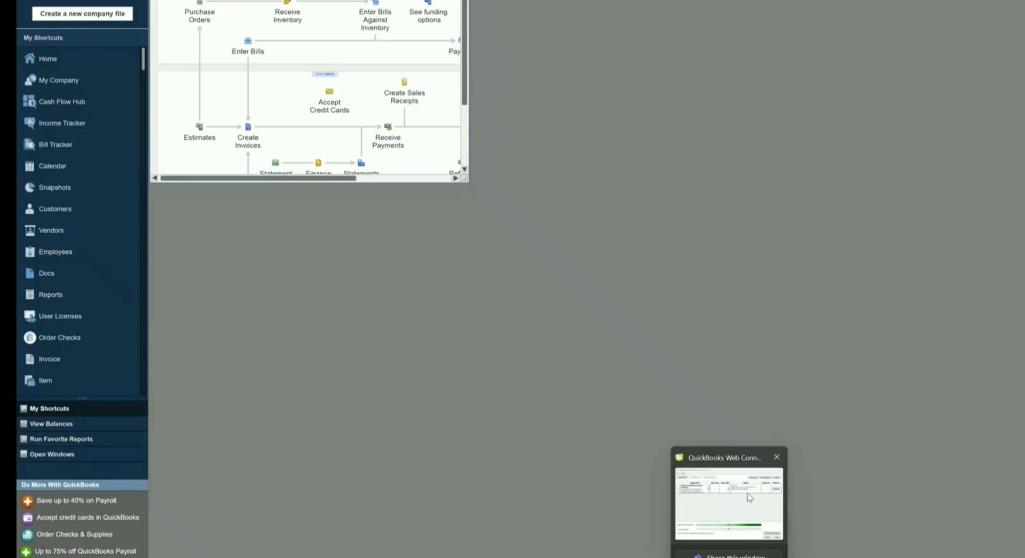
{"action": "left_click", "coordinate": [729, 498]}
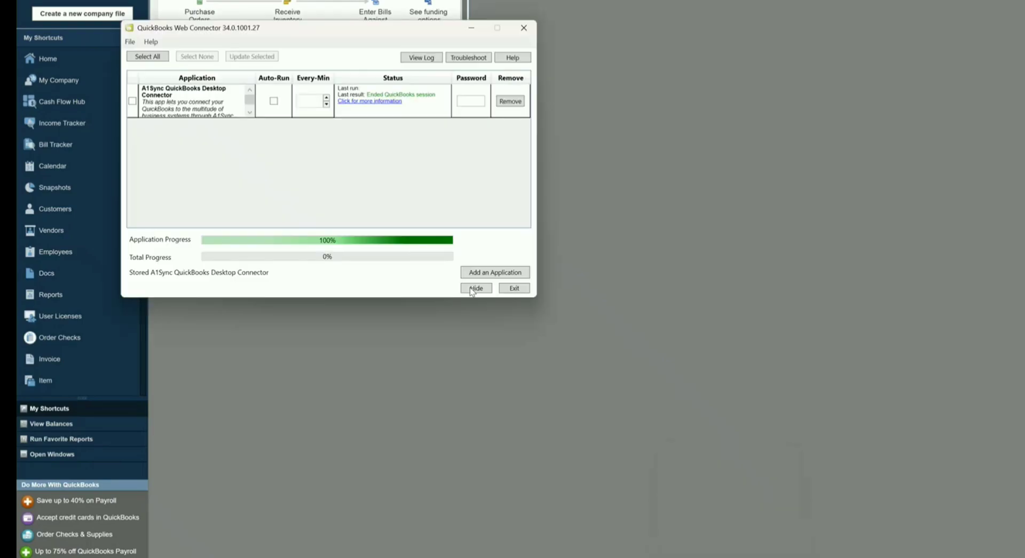
{"action": "left_click", "coordinate": [469, 101]}
{"action": "key", "text": "ctrl+v"}
{"action": "key", "text": "Return"}
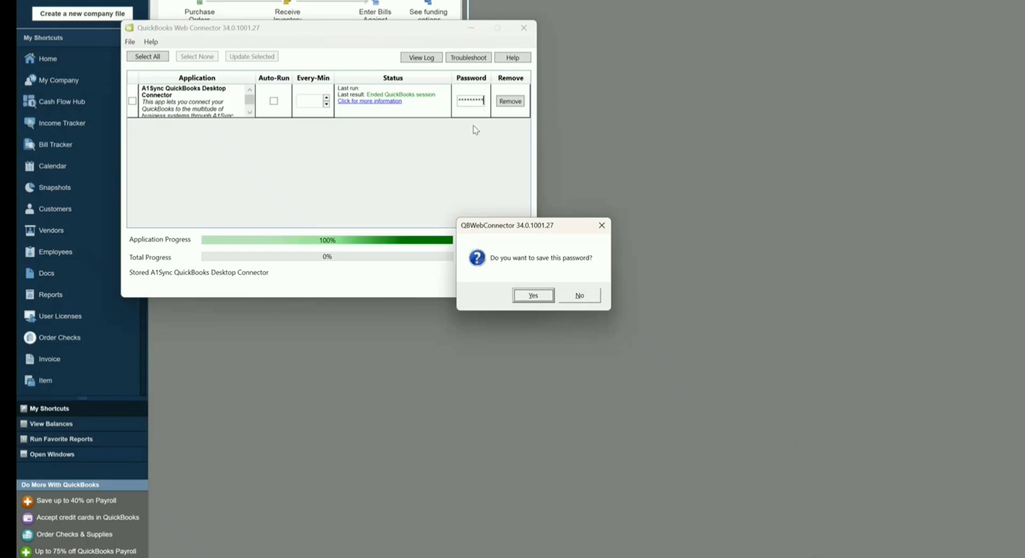
{"action": "left_click", "coordinate": [532, 296]}
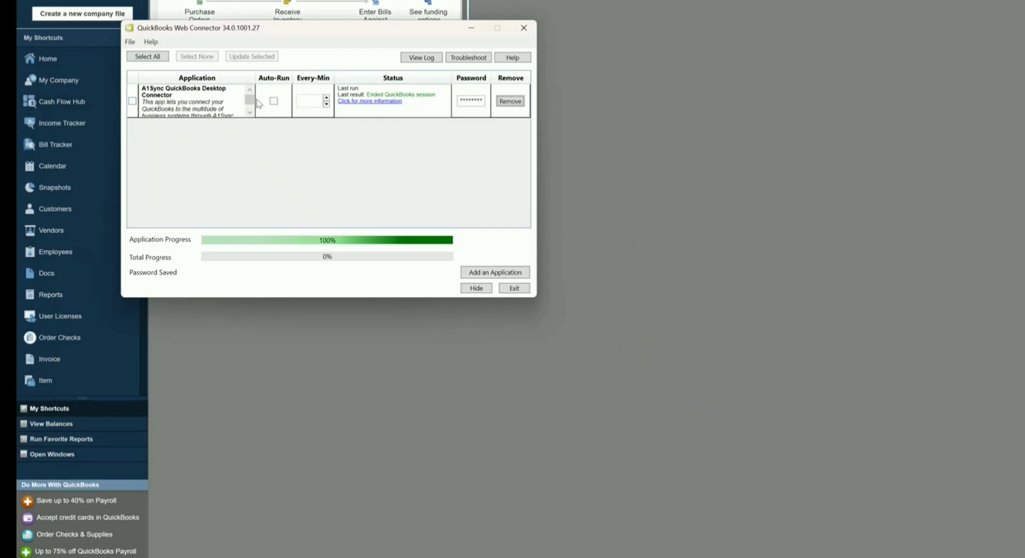
- Select the A1Sync QuickBooks Desktop Connector in QuickBooks Web Connector and run its update
{"action": "left_click", "coordinate": [132, 102]}
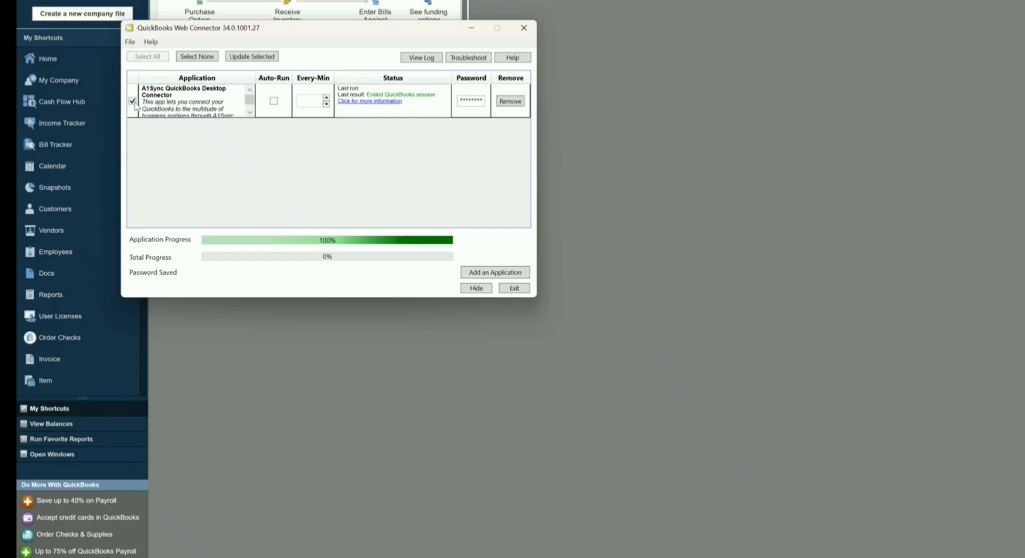
{"action": "left_click", "coordinate": [251, 58]}
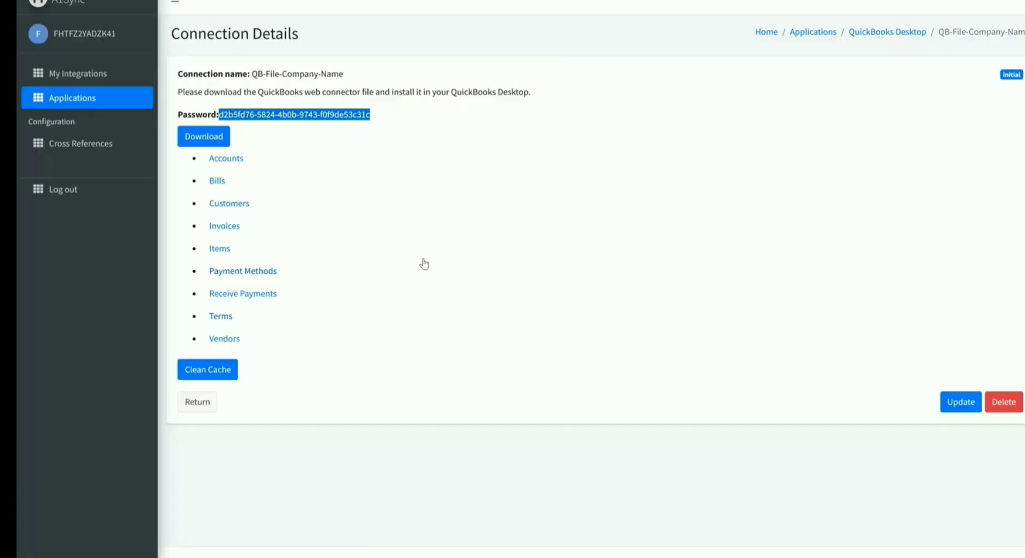
- Switch to A1Sync in the browser, open the Clover to QuickBooks Desktop - Daily Orders integration, and assign an individual QuickBooks customer to it
{"action": "left_click", "coordinate": [70, 75]}
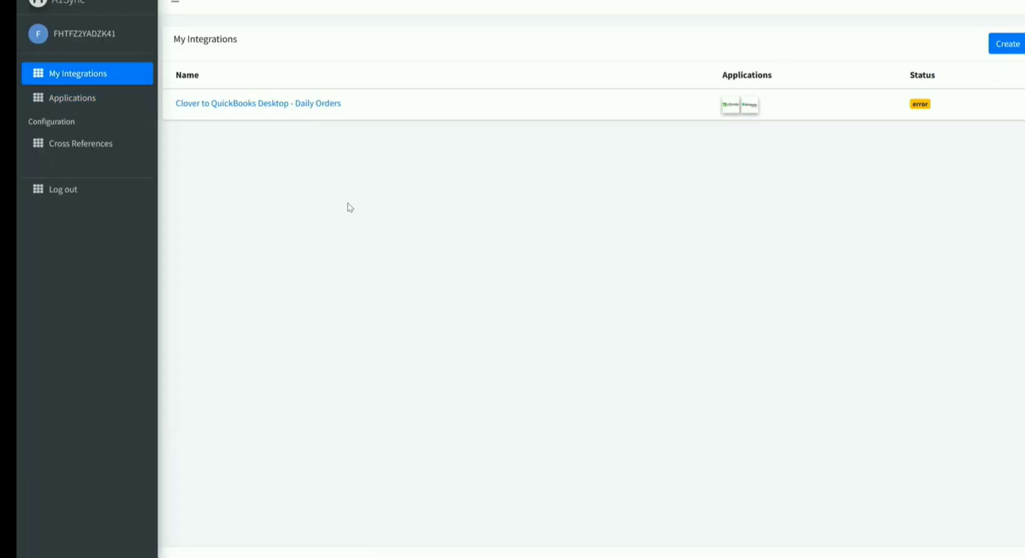
{"action": "left_click", "coordinate": [281, 104]}
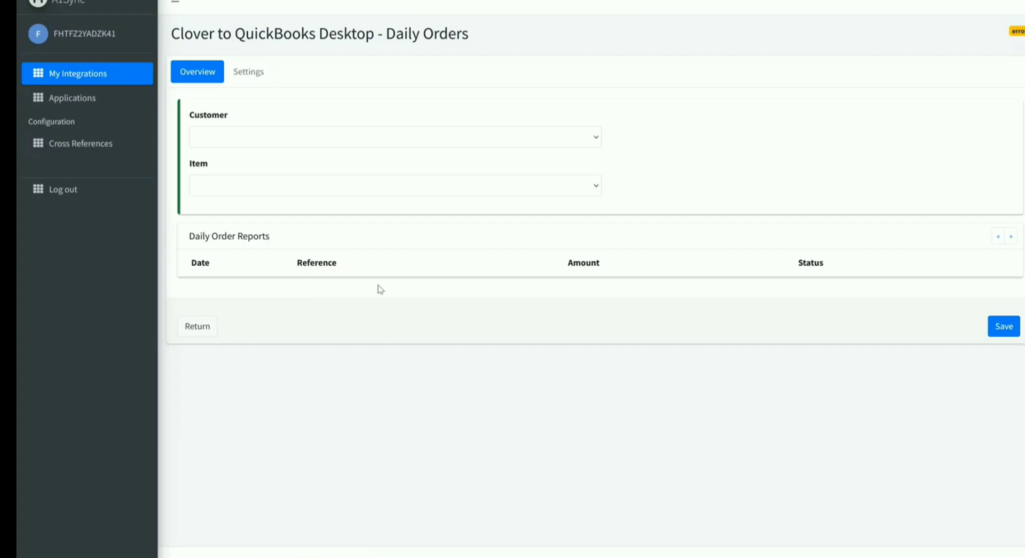
{"action": "left_click", "coordinate": [246, 143]}
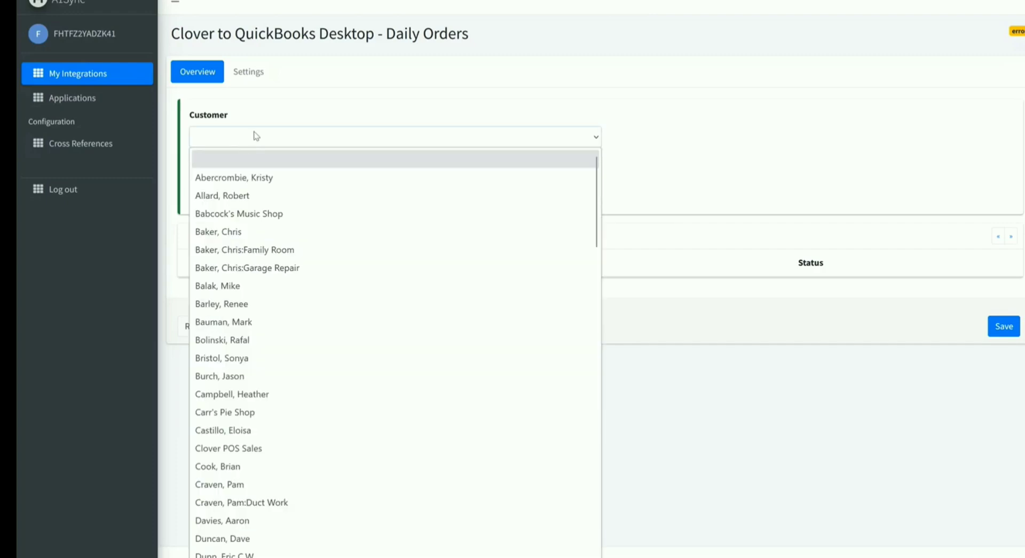
{"action": "scroll", "coordinate": [347, 235], "scroll_direction": "down", "scroll_amount": 20}
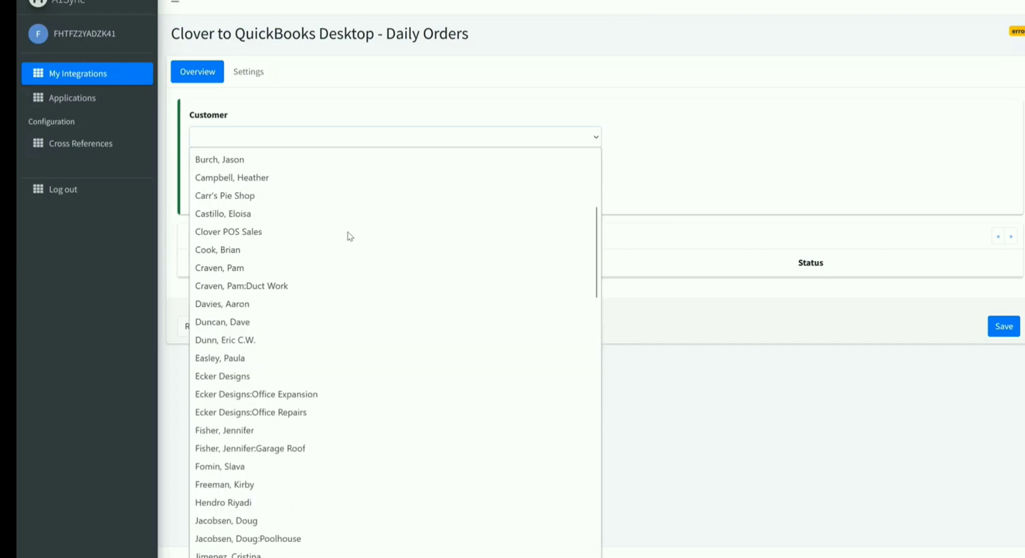
{"action": "scroll", "coordinate": [347, 235], "scroll_direction": "up", "scroll_amount": 15}
{"action": "scroll", "coordinate": [347, 234], "scroll_direction": "up", "scroll_amount": 15}
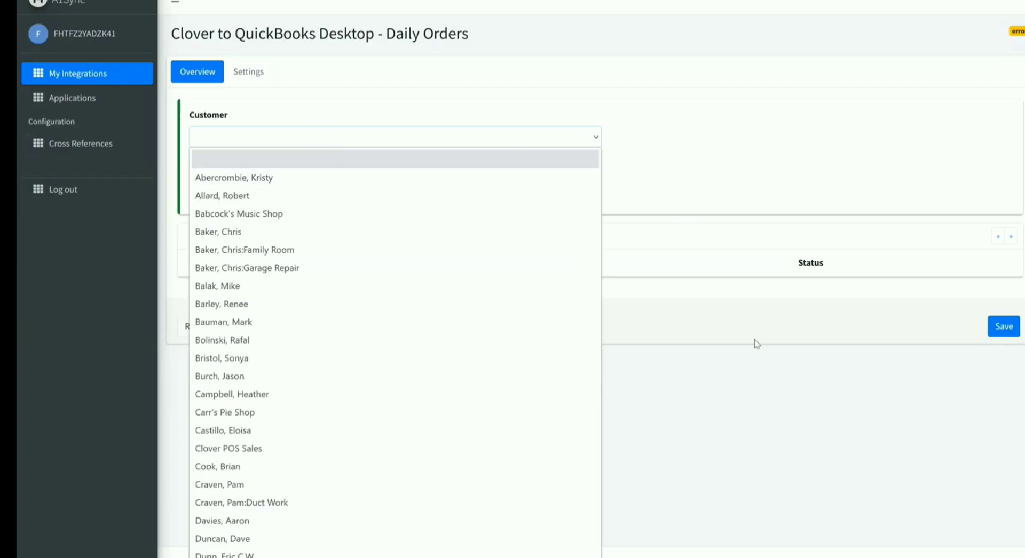
{"action": "left_click", "coordinate": [312, 140]}
{"action": "left_click", "coordinate": [312, 139]}
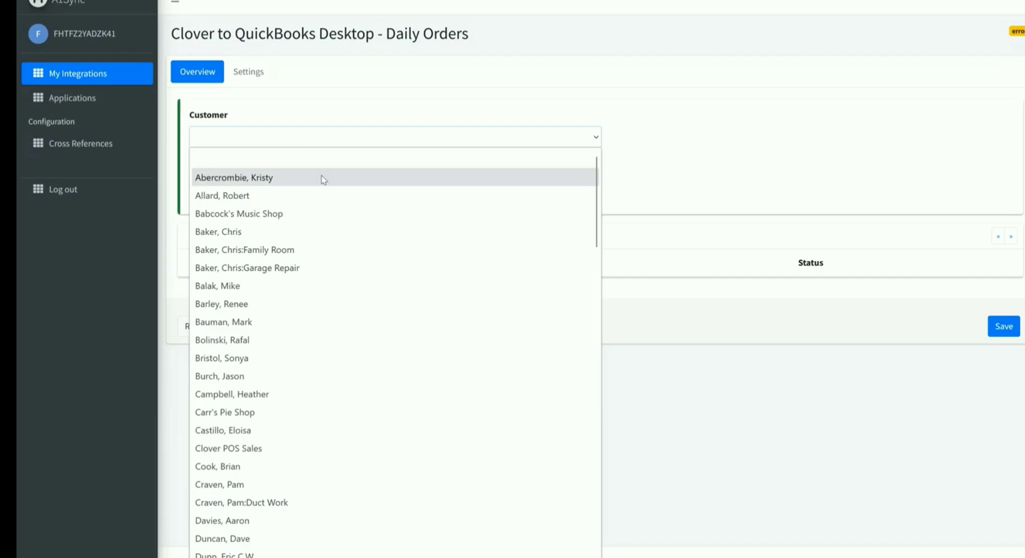
{"action": "scroll", "coordinate": [322, 193], "scroll_direction": "down", "scroll_amount": 15}
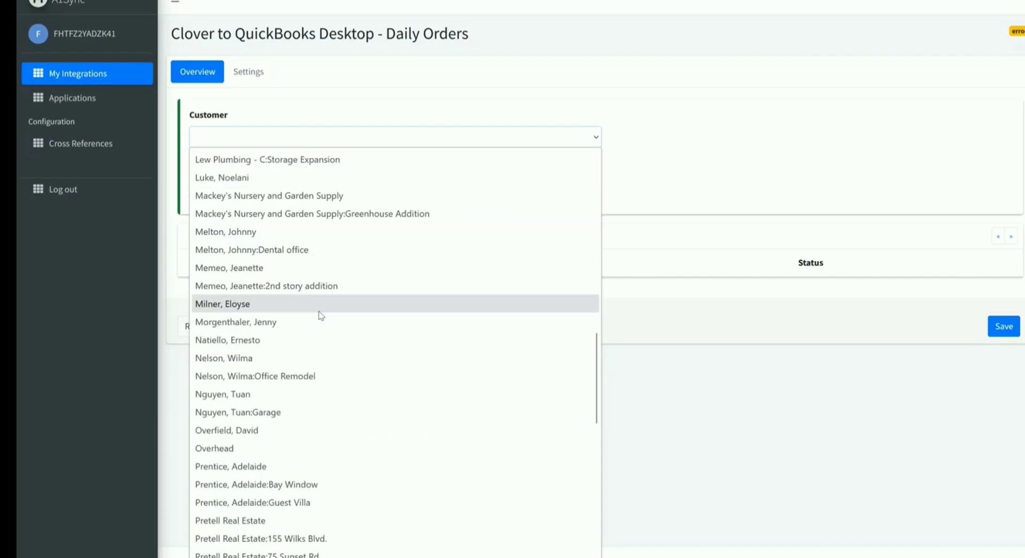
{"action": "left_click", "coordinate": [316, 342]}
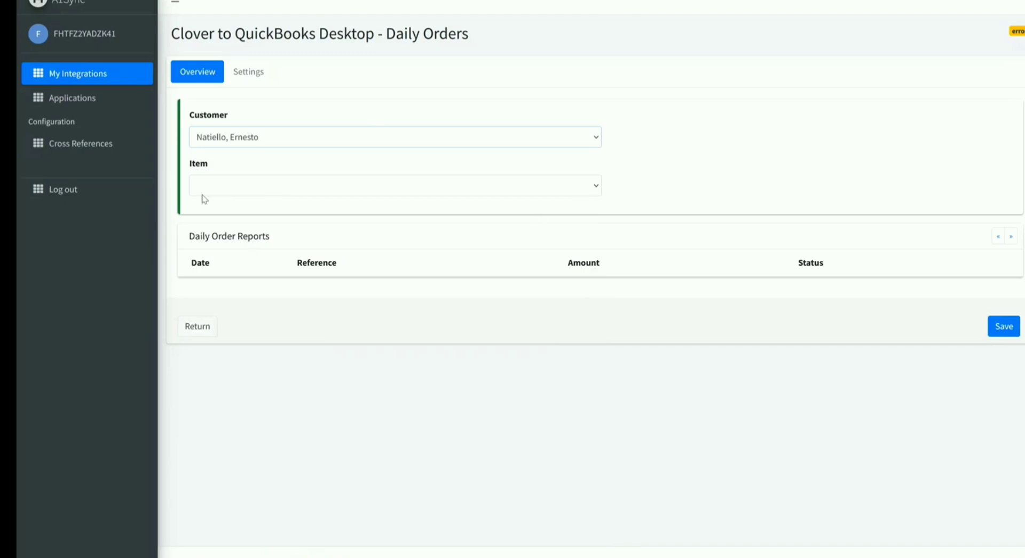
- Try Appliance and Subs:Duct Work as the item for the daily orders integration
{"action": "left_click", "coordinate": [260, 187]}
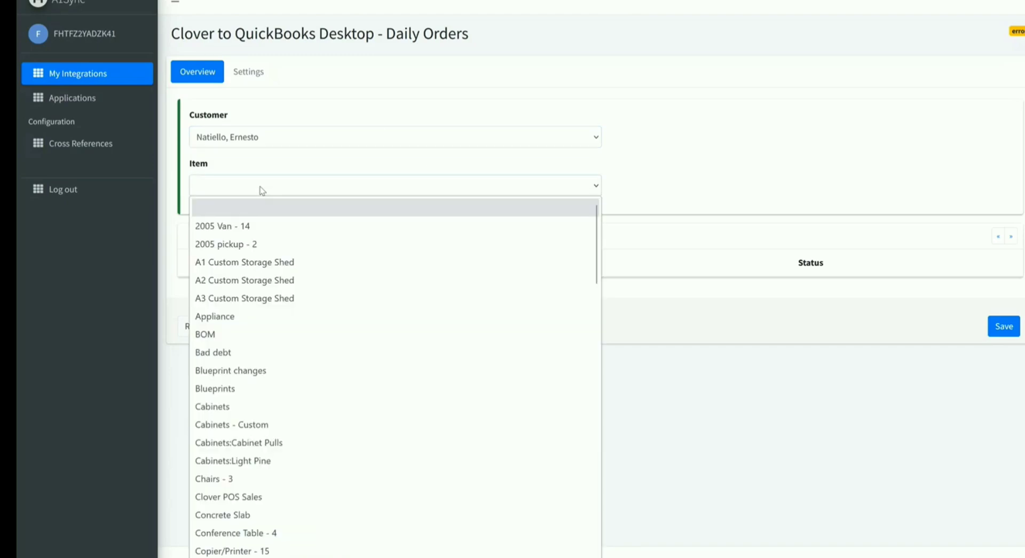
{"action": "left_click", "coordinate": [300, 321]}
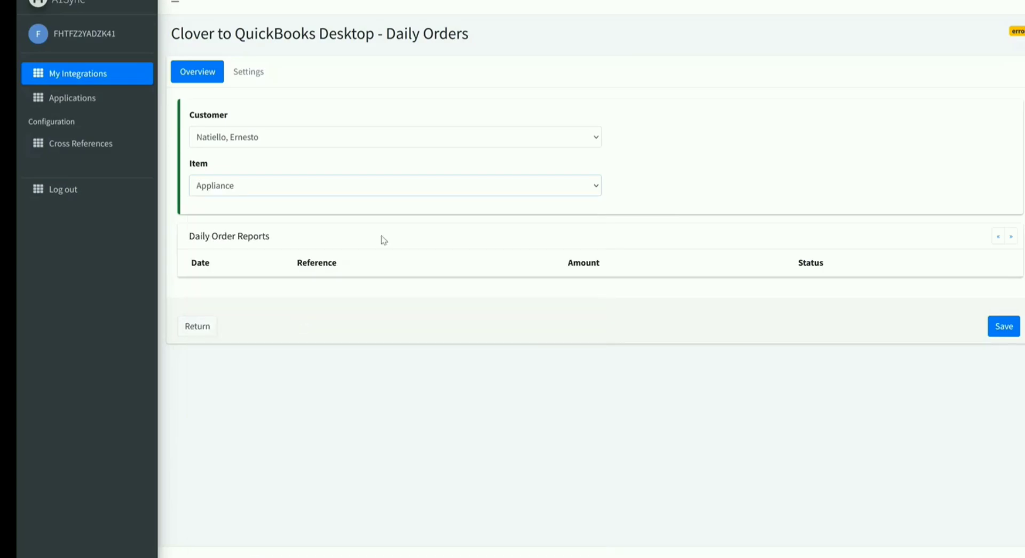
{"action": "left_click", "coordinate": [432, 184]}
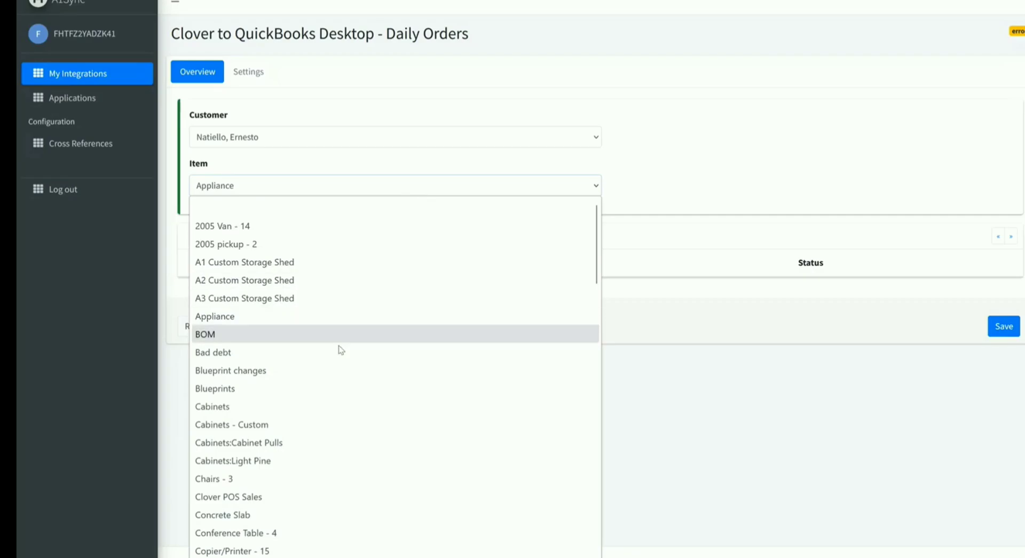
{"action": "scroll", "coordinate": [314, 414], "scroll_direction": "down", "scroll_amount": 10}
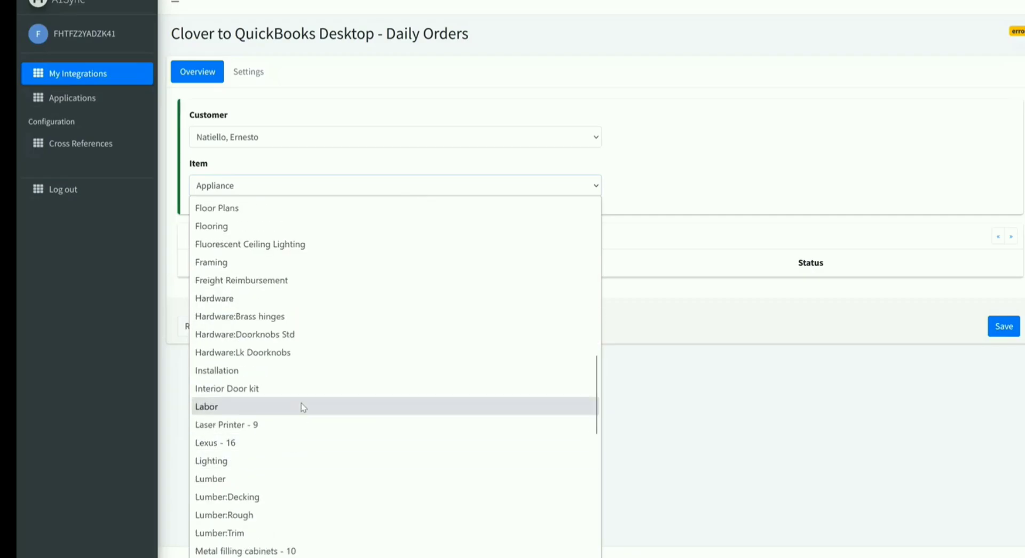
{"action": "scroll", "coordinate": [315, 374], "scroll_direction": "down", "scroll_amount": 10}
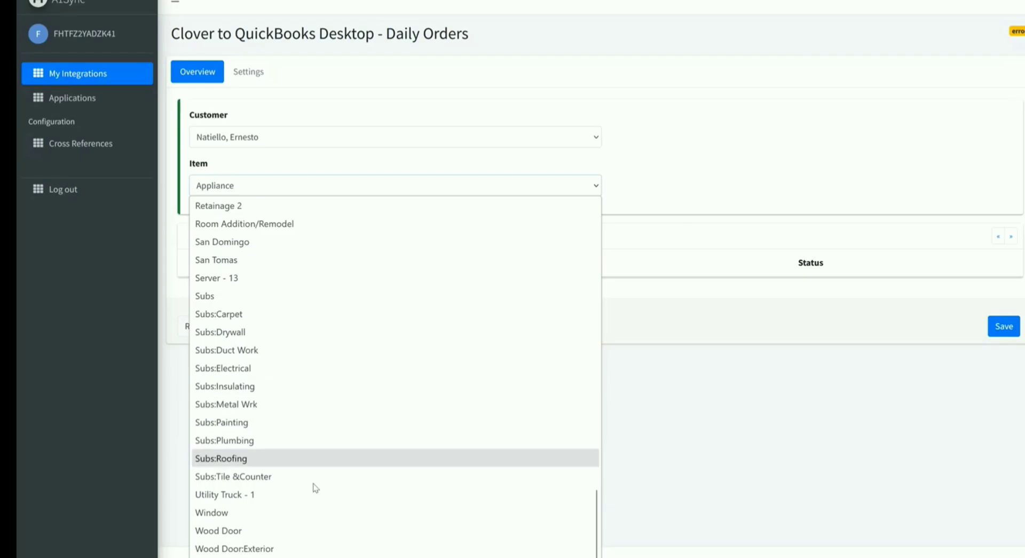
{"action": "left_click", "coordinate": [253, 349]}
- Set the integration's item to Out of State and save the daily orders integration
{"action": "left_click", "coordinate": [302, 188]}
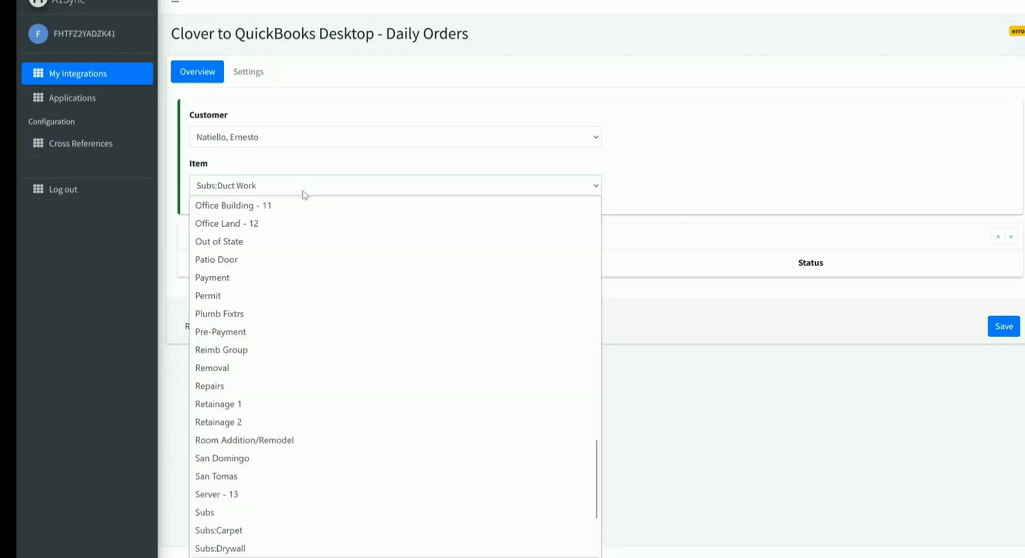
{"action": "left_click", "coordinate": [277, 243]}
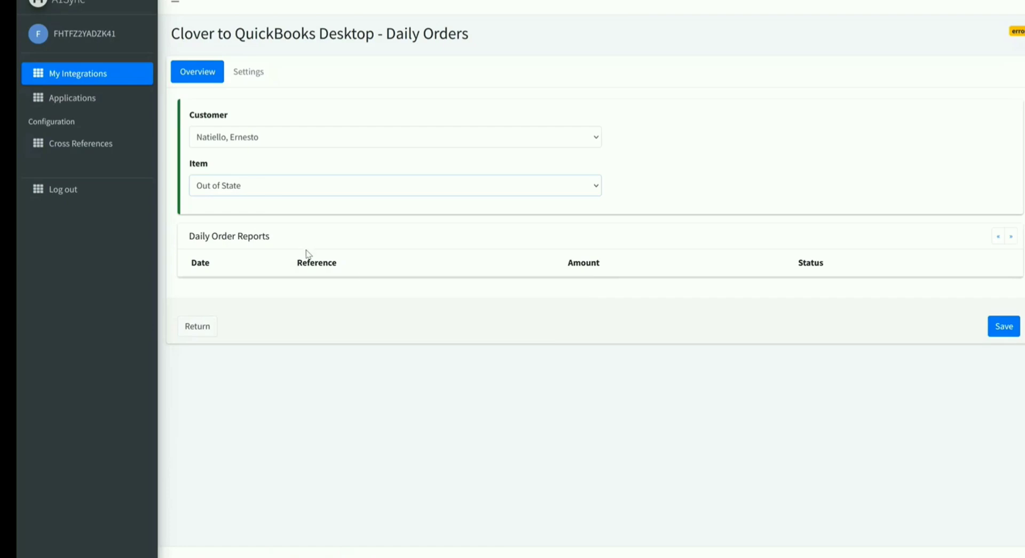
{"action": "left_click", "coordinate": [1006, 332]}
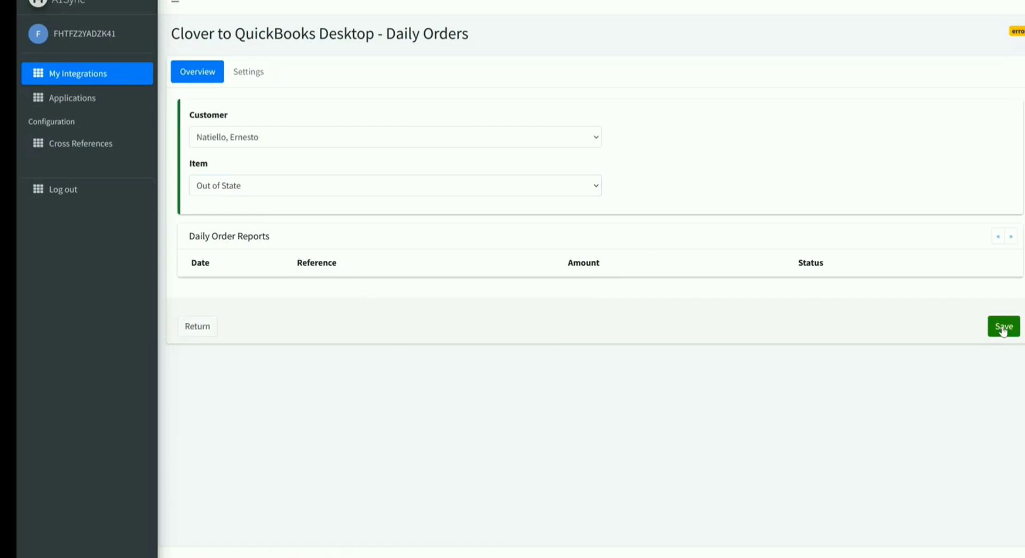